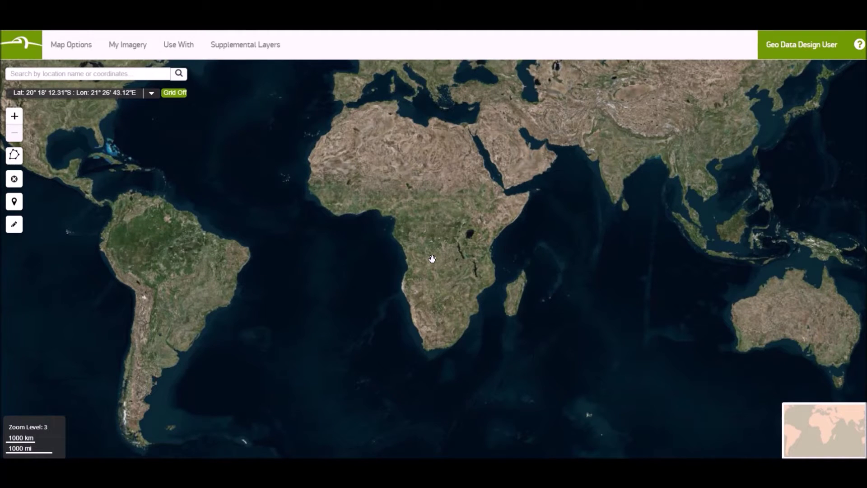
- Pan the world map to center southern Africa and zoom in to level 4
left_click_drag(448, 286, 450, 258)
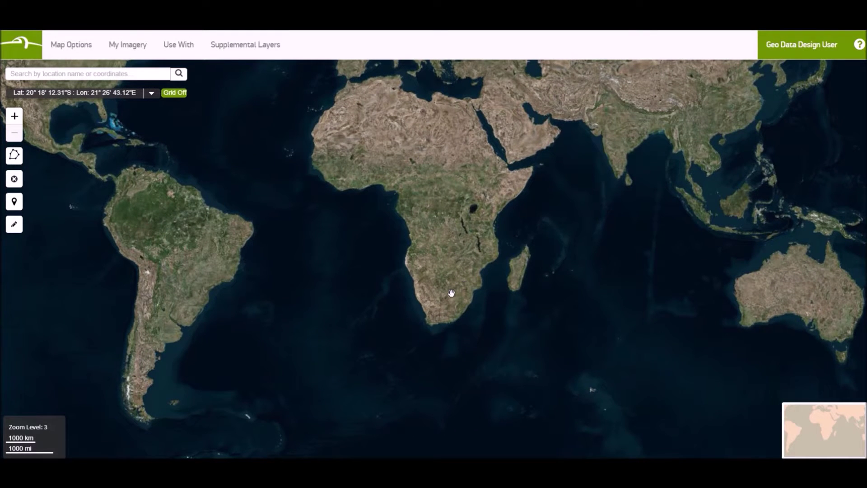
left_click_drag(451, 293, 447, 286)
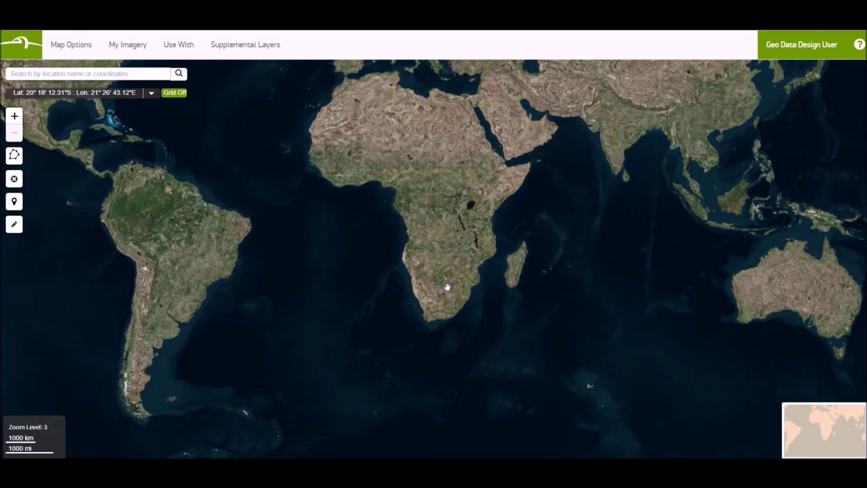
scroll(447, 287, "up", 1)
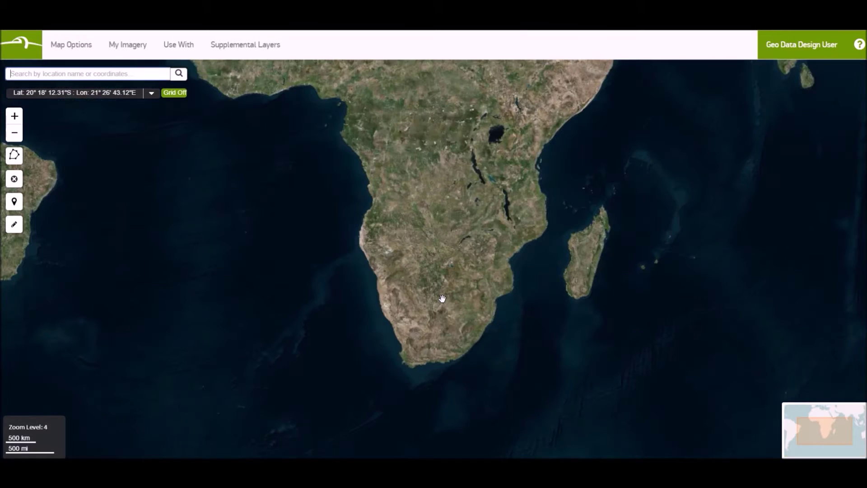
- Search for 'midrand' and go to Midrand in Johannesburg, Gauteng
type("mi")
key("Return")
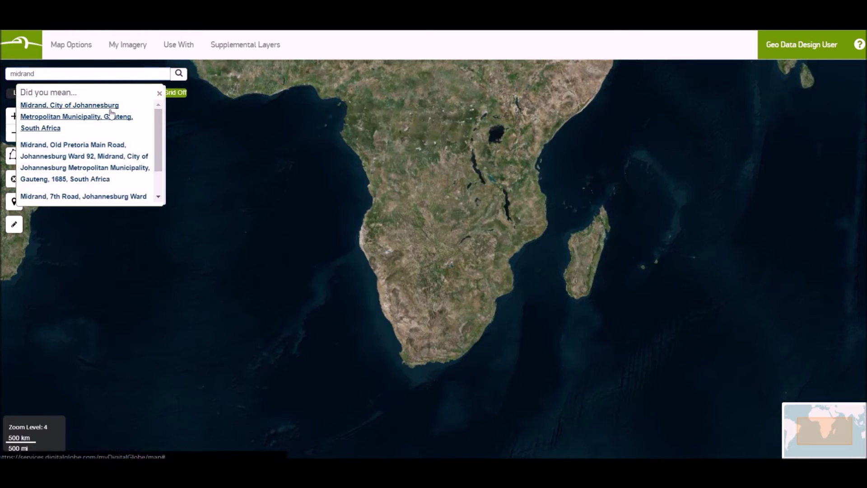
left_click(110, 109)
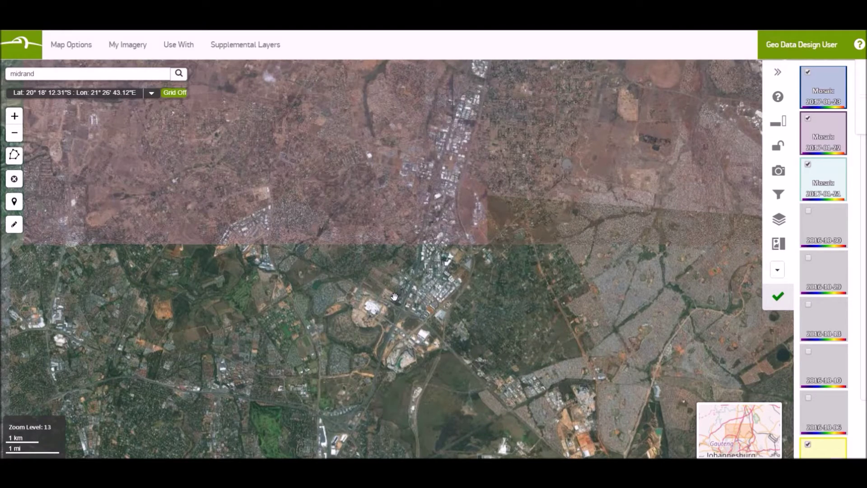
- Center the Mall of Africa in the map at zoom level 16
left_click_drag(394, 296, 420, 261)
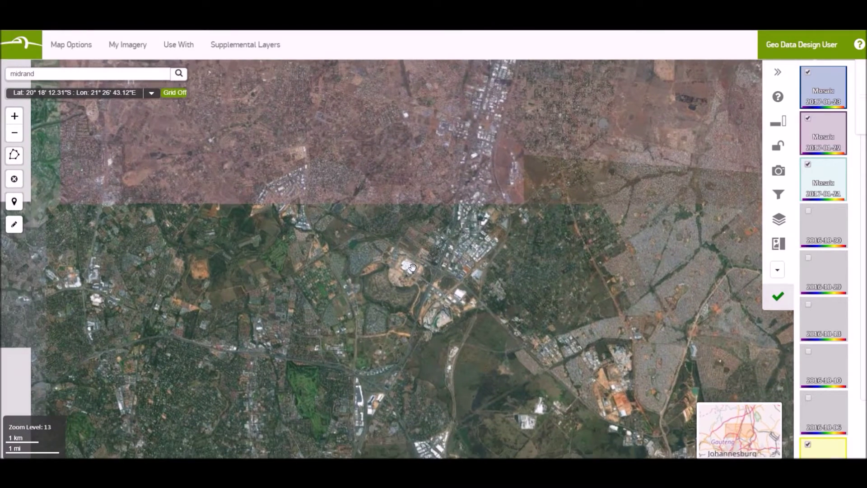
scroll(412, 267, "up", 2)
scroll(408, 266, "up", 4)
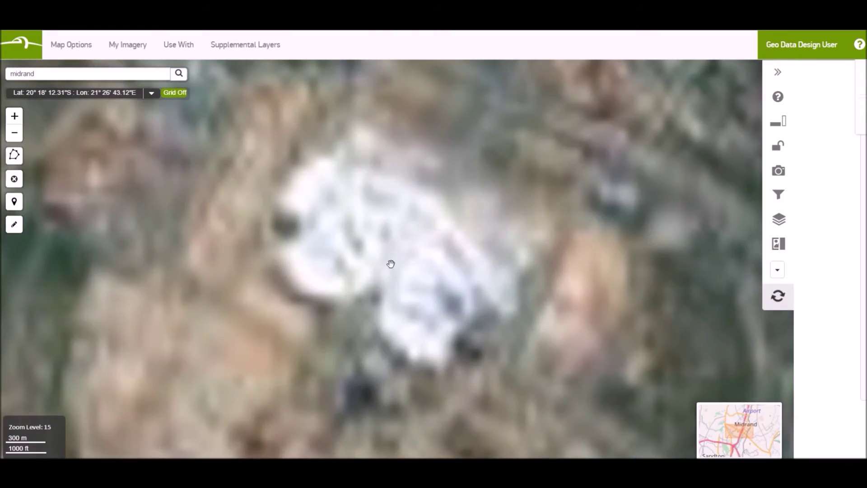
scroll(390, 264, "down", 2)
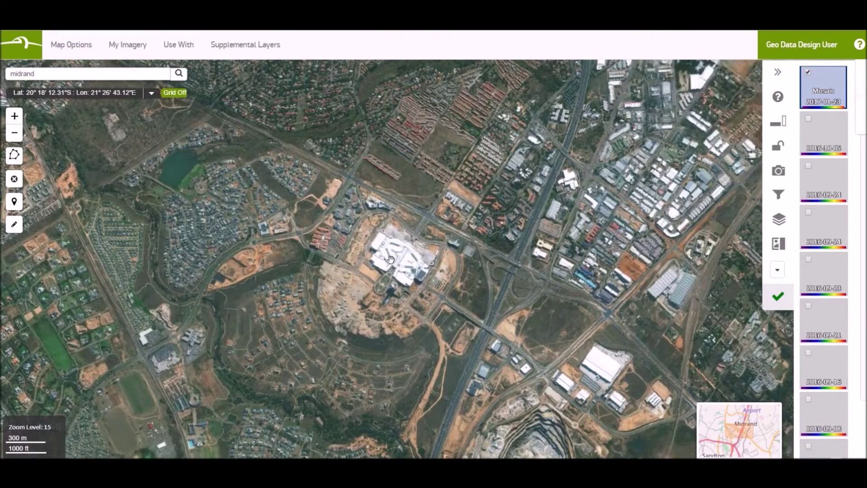
scroll(391, 259, "up", 1)
left_click_drag(390, 259, 446, 250)
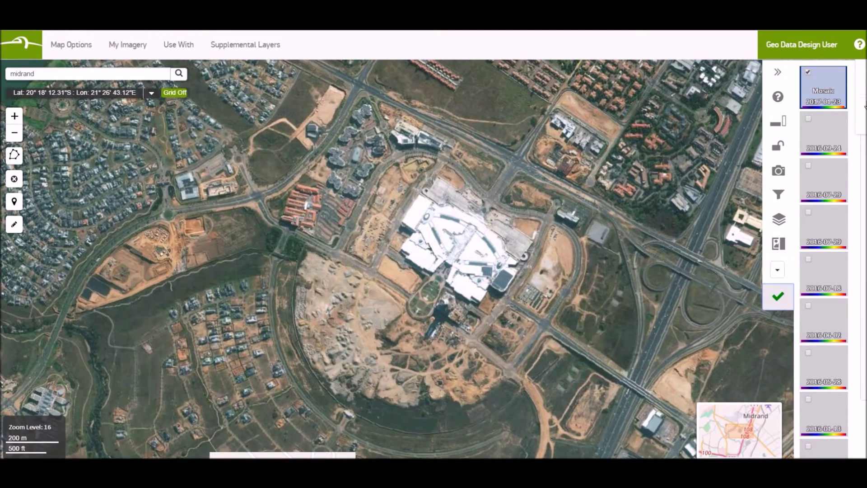
scroll(864, 107, "down", 15)
scroll(830, 406, "down", 5)
- Preview the oldest listed capture and the 2015-07-23 capture of the mall
left_click(826, 445)
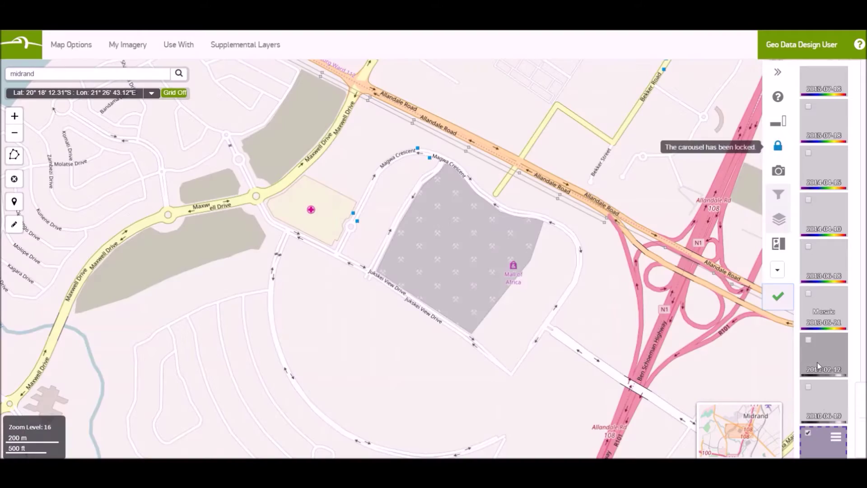
scroll(818, 365, "up", 5)
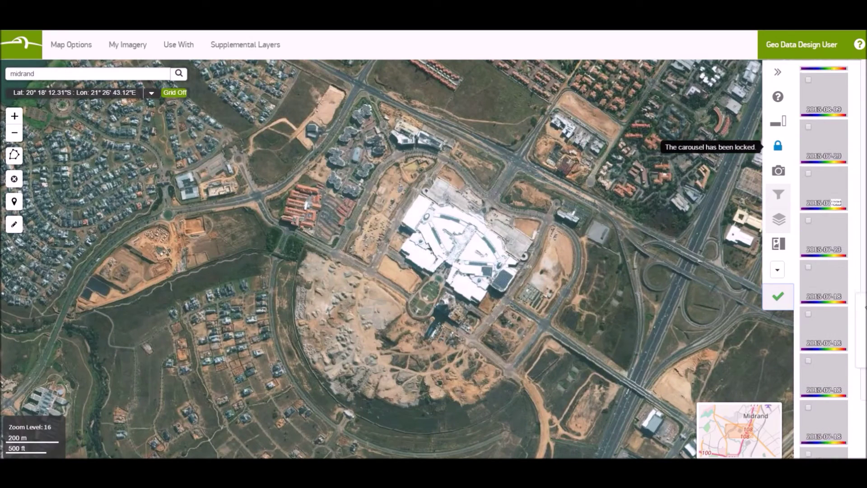
left_click(826, 243)
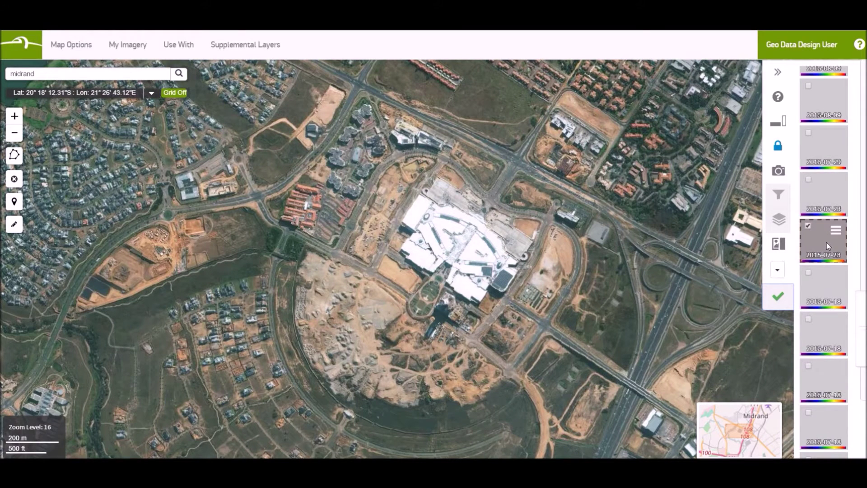
- Compare capture dates back to 2010-06-19, then unlock and close the date list
left_click(777, 269)
left_click(775, 298)
mouse_move(750, 75)
left_mouse_down()
mouse_move(750, 287)
mouse_move(750, 79)
left_mouse_up()
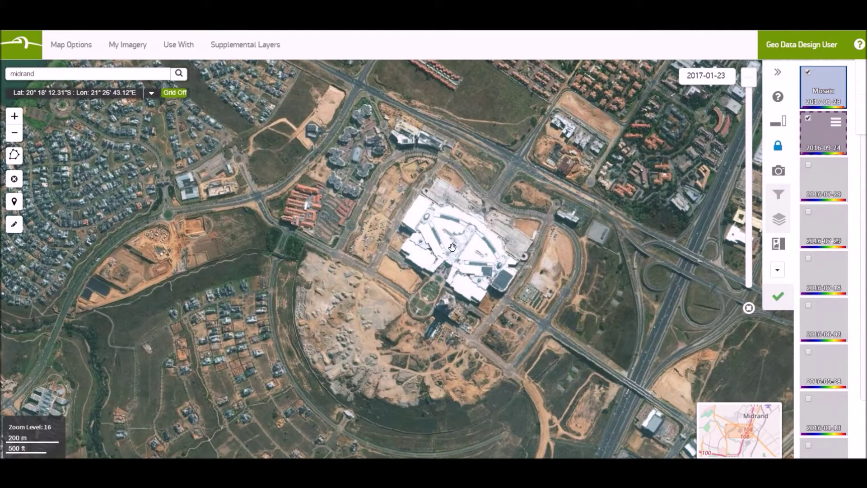
left_click(777, 145)
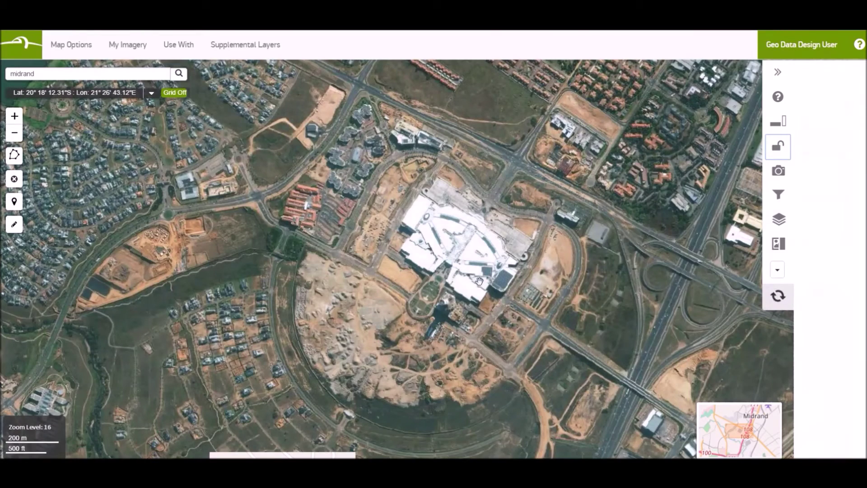
- Drag a 1 km² rectangle over the mall and continue to Advanced Search
left_click(18, 160)
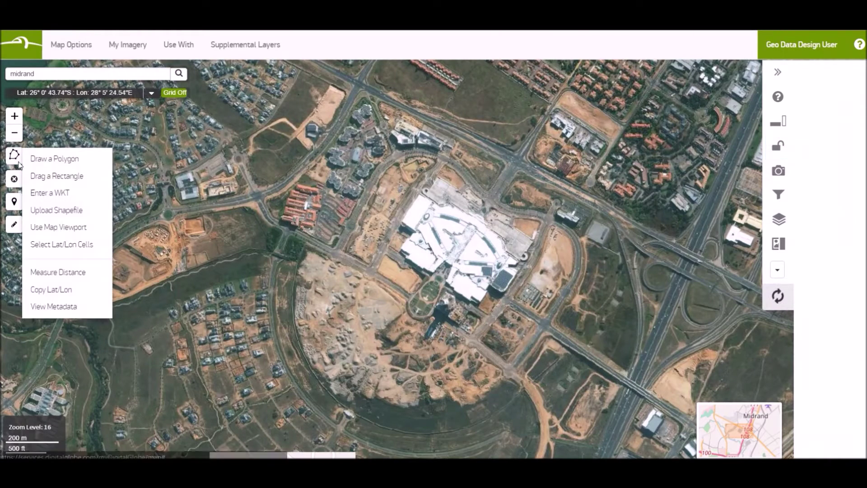
left_click(43, 176)
left_click_drag(301, 137, 594, 386)
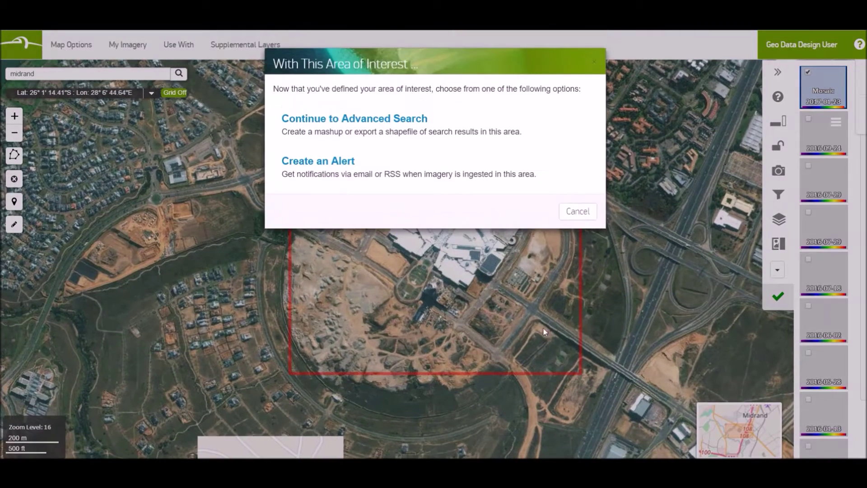
left_click(406, 117)
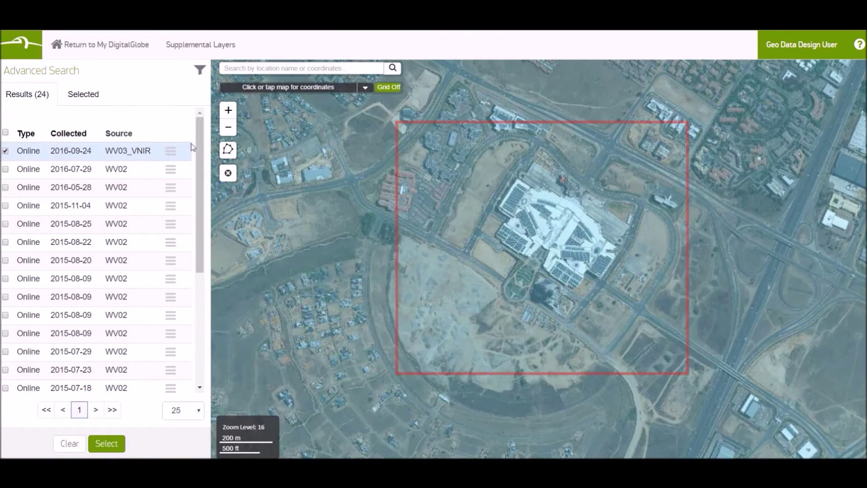
- Move the 2016-09-24 WV03_VNIR image into the Selected tab
scroll(190, 252, "down", 5)
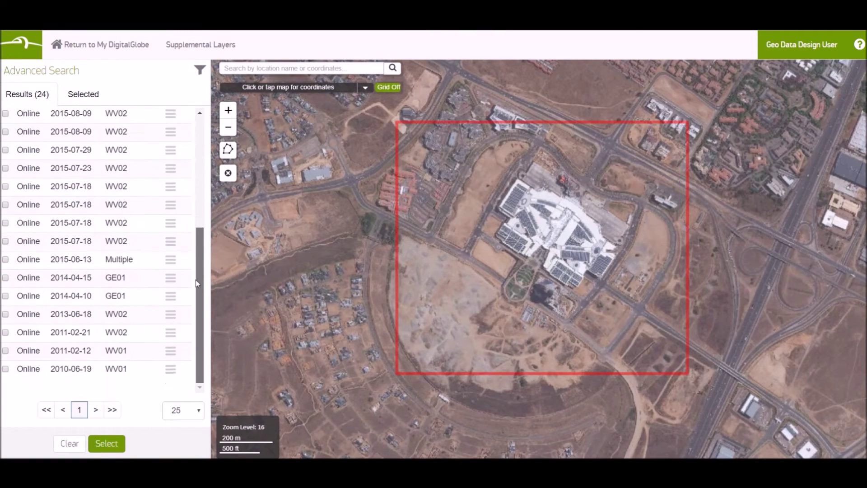
left_click_drag(197, 243, 211, 125)
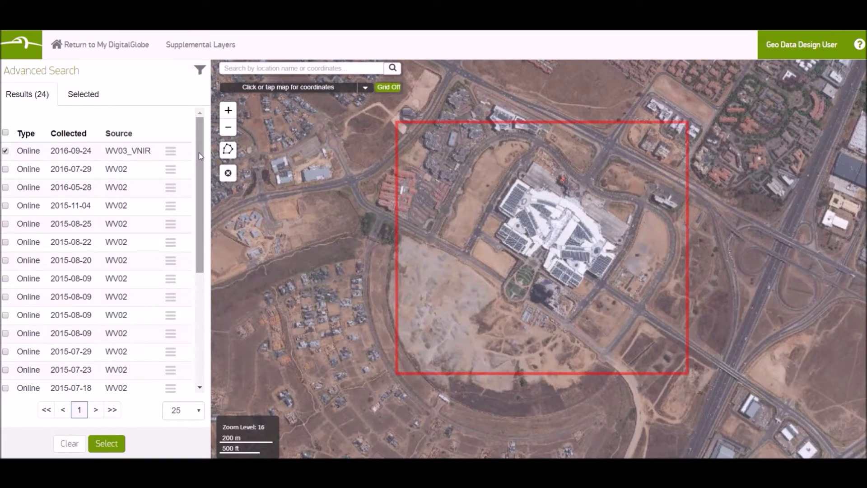
left_click_drag(199, 152, 195, 135)
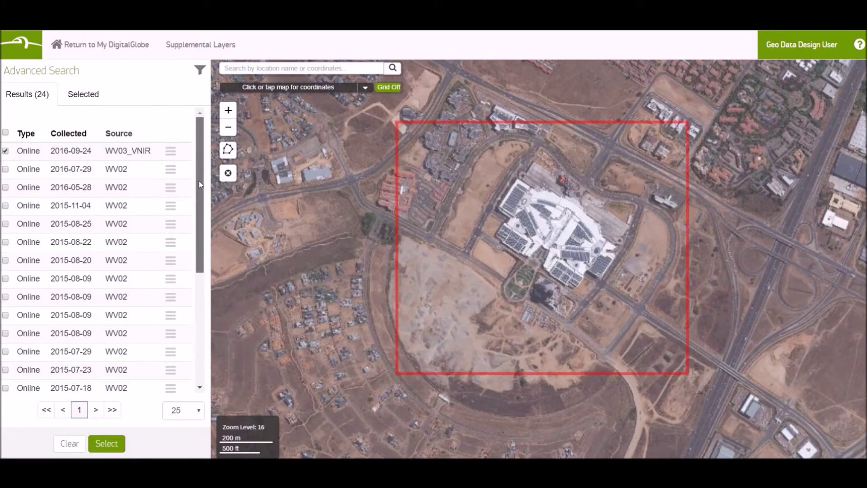
left_click_drag(198, 180, 195, 307)
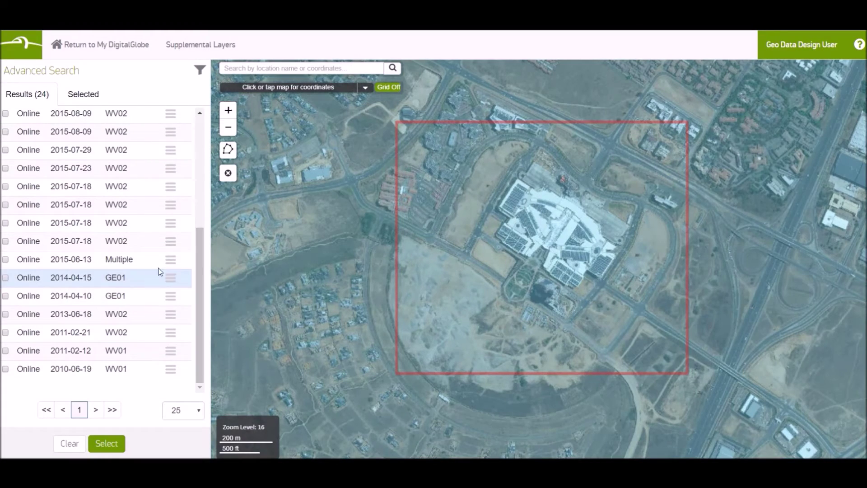
scroll(135, 225, "up", 10)
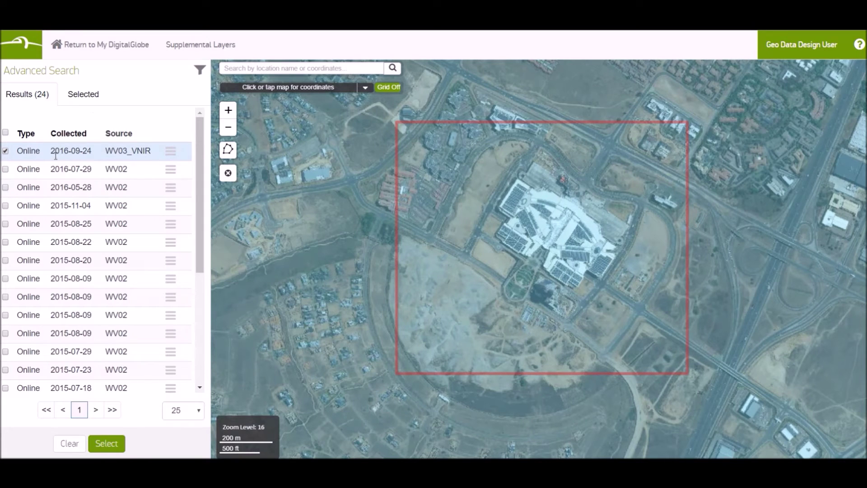
left_click(106, 442)
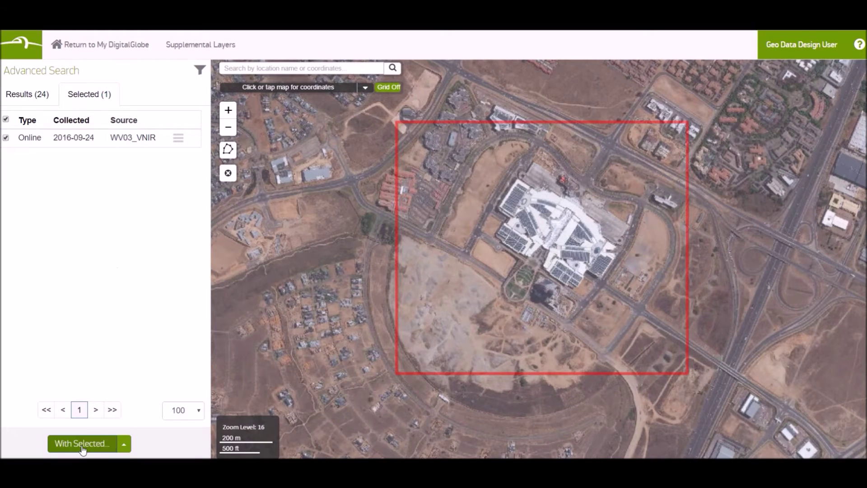
- Create a mashup from the selected image via With Selected
left_click(83, 445)
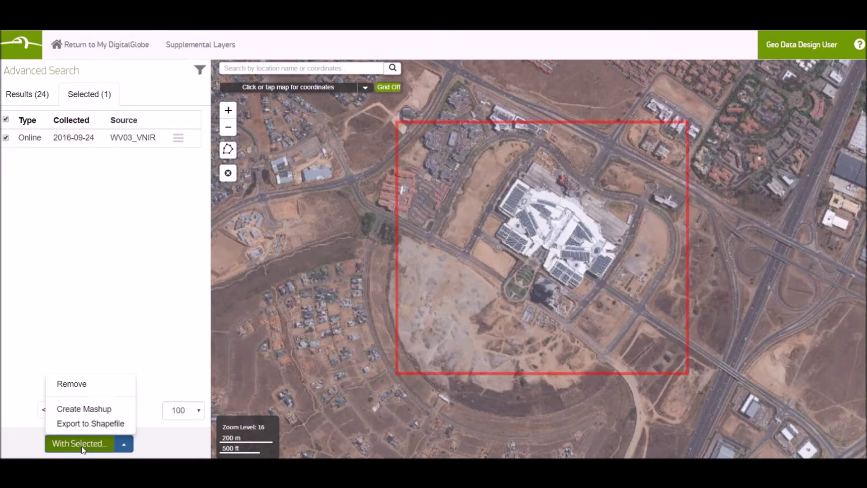
left_click(88, 410)
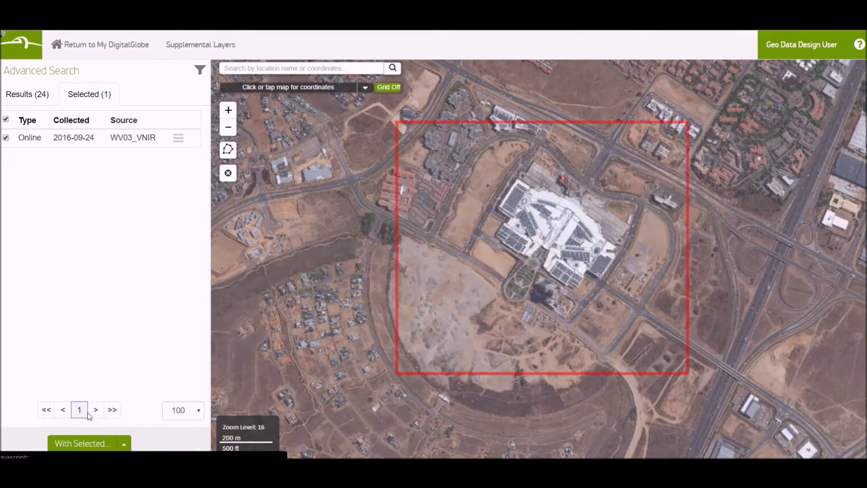
left_click(410, 91)
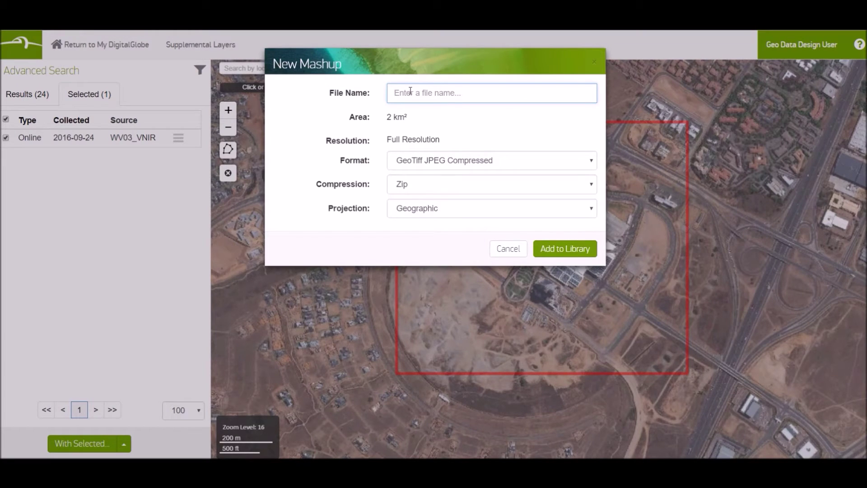
- Name the mashup AOI, keep Zip compression, set UTM projection, and add it to the library
type("AOI")
left_click(430, 180)
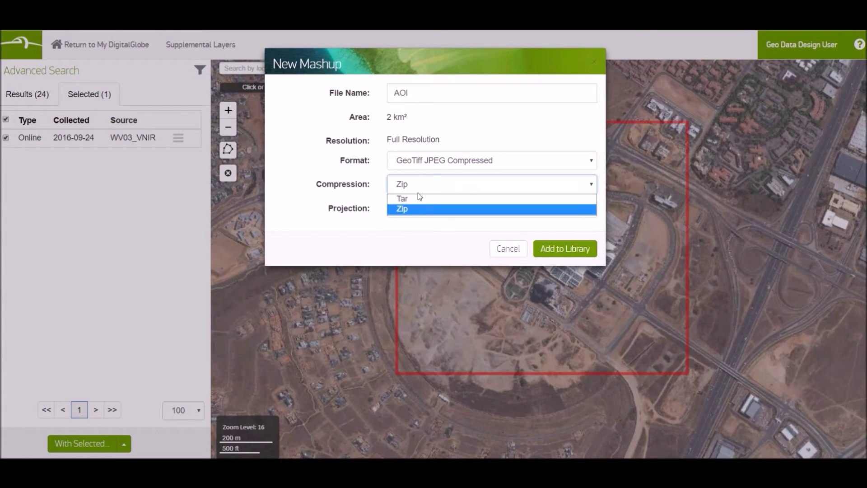
left_click(421, 206)
left_click(416, 210)
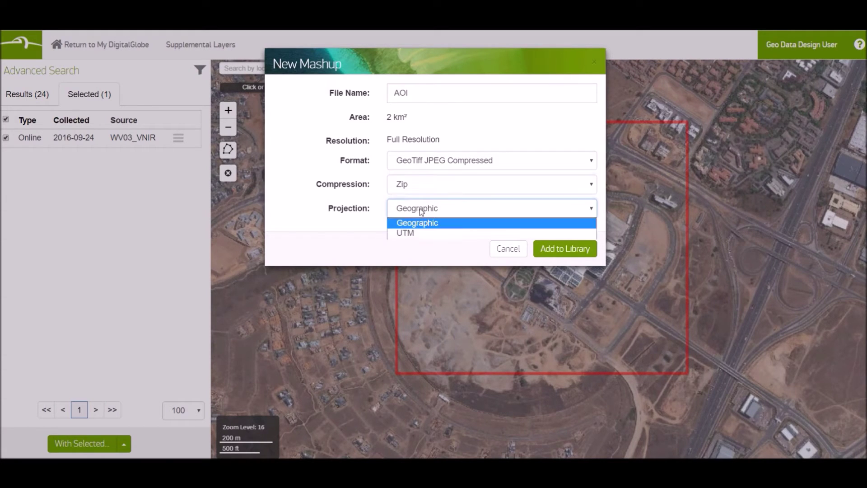
left_click(411, 231)
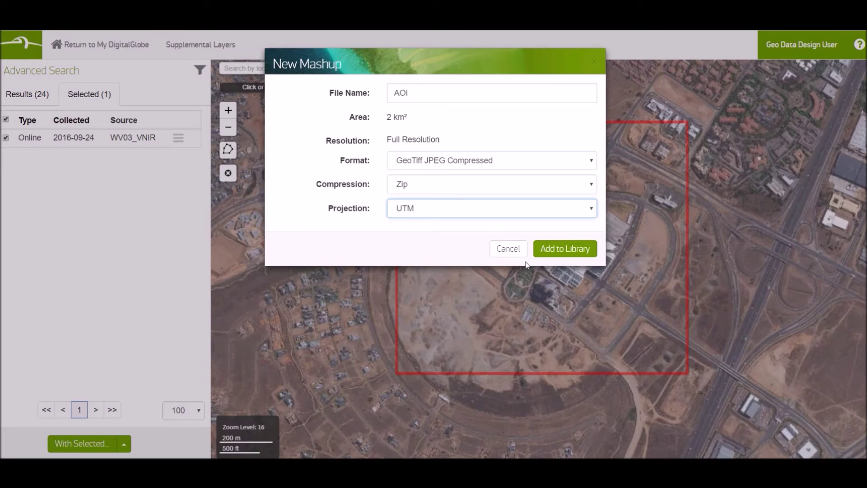
left_click(548, 250)
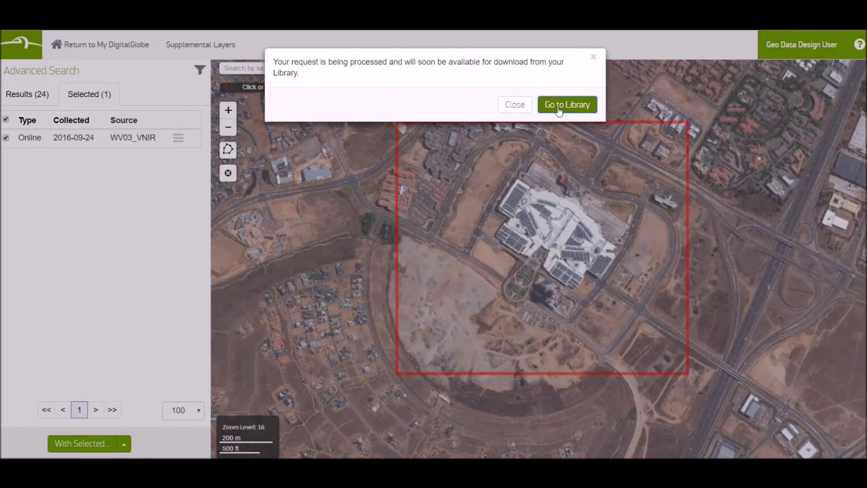
left_click(566, 103)
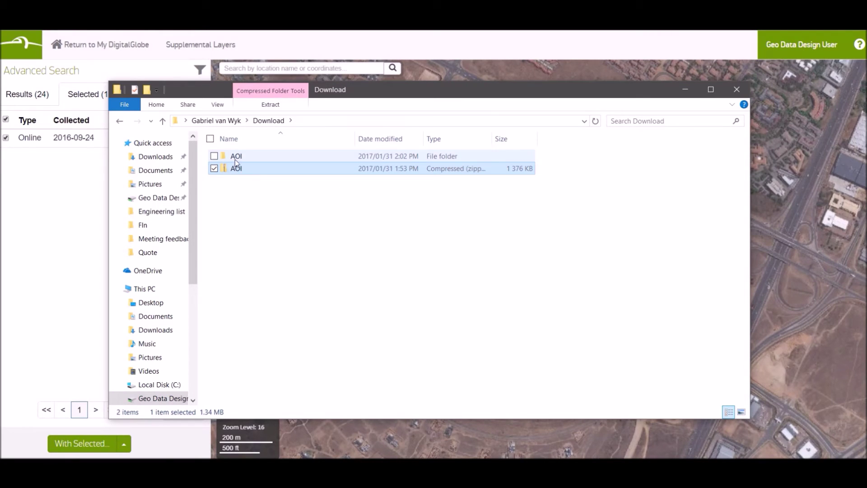
- Open the AOI folder in Download and select the AOI_dup_R1C1 TIFF file
double_click(241, 157)
left_click(250, 177)
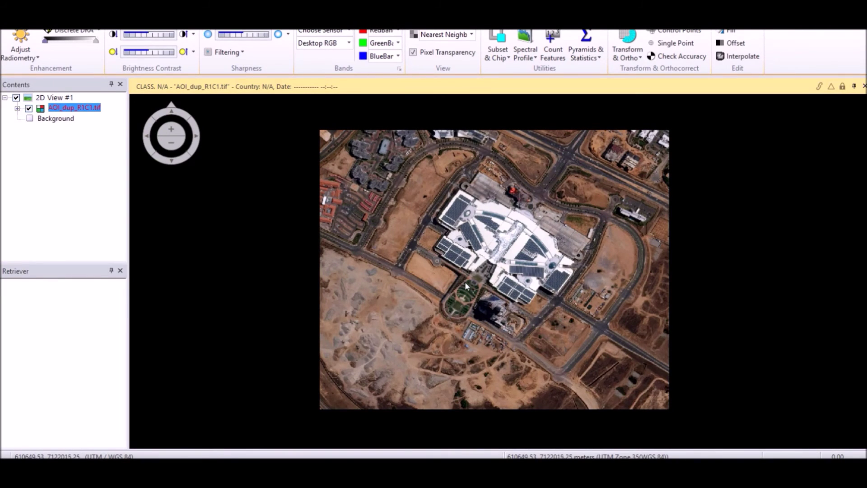
- Zoom into the AOI_dup_R1C1.tif image and center the mall garden
scroll(467, 285, "up", 8)
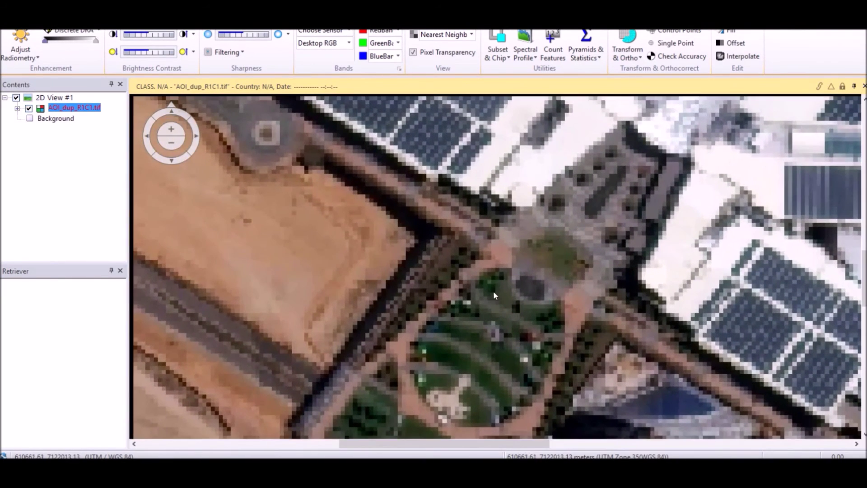
scroll(494, 284, "down", 5)
left_click_drag(491, 273, 332, 195)
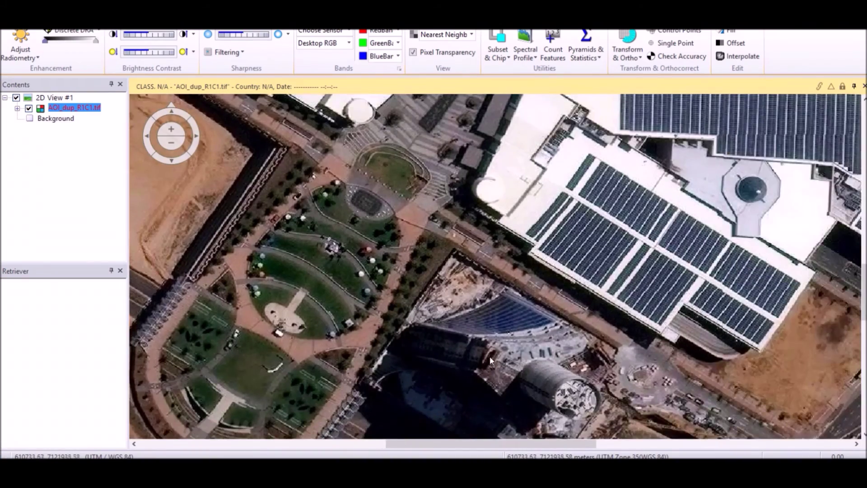
scroll(496, 343, "up", 2)
left_click_drag(313, 262, 542, 113)
- Zoom out to frame the whole mall and show the AOI_dup_R1C1.tif layer options
scroll(462, 226, "down", 3)
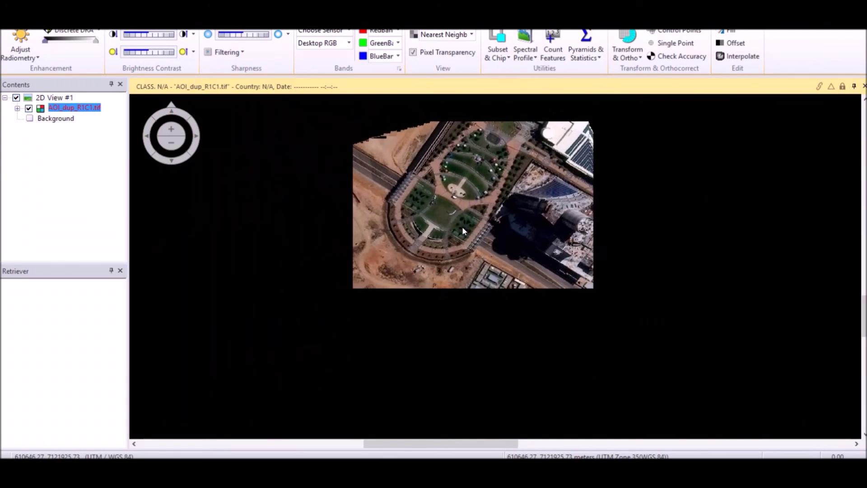
scroll(462, 226, "down", 2)
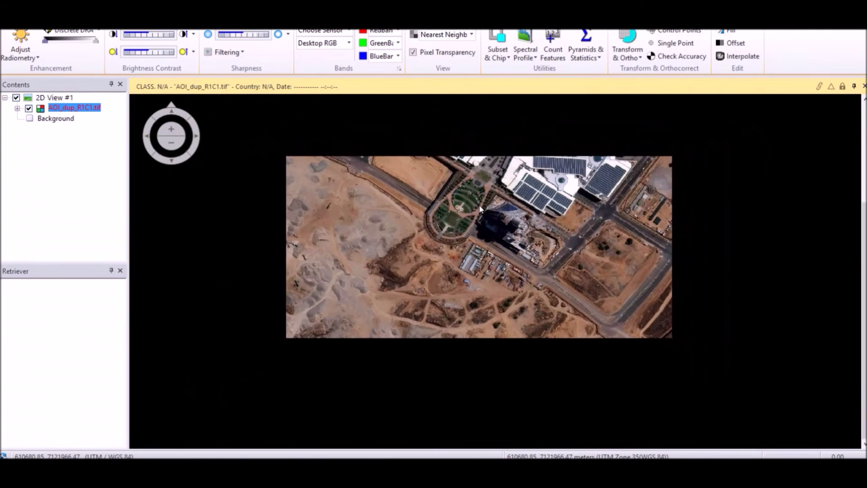
scroll(479, 208, "down", 2)
left_click_drag(512, 185, 492, 271)
scroll(493, 285, "up", 2)
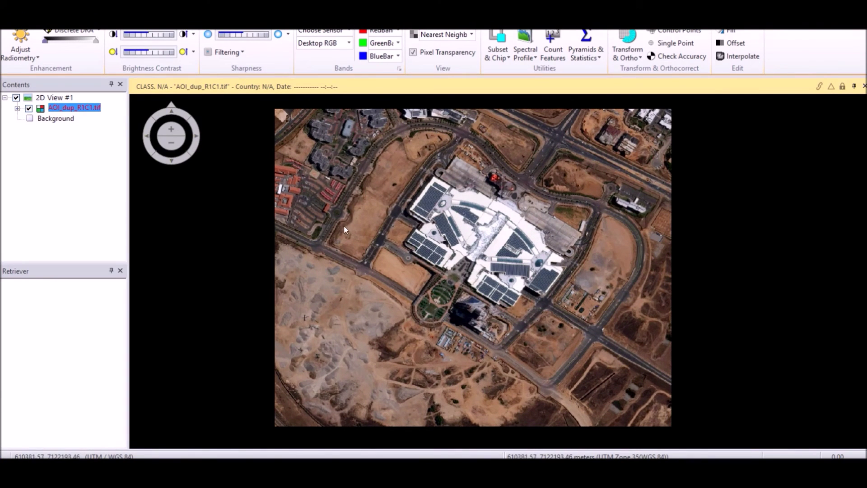
right_click(86, 107)
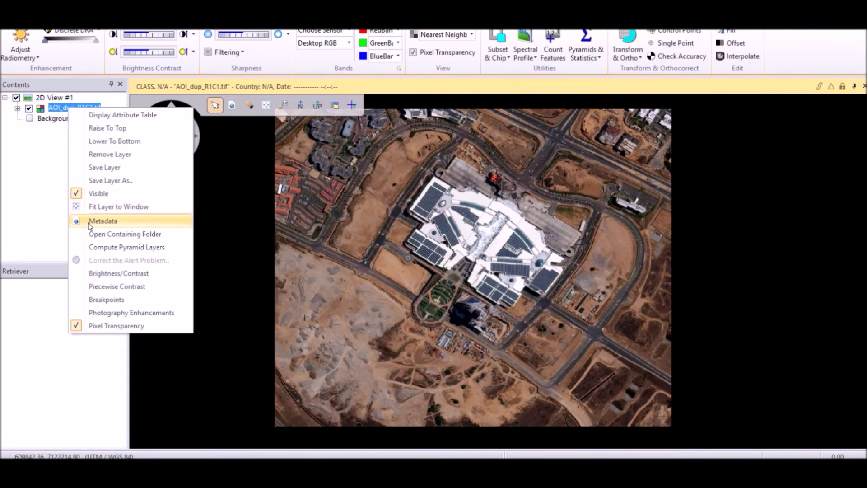
left_click(92, 221)
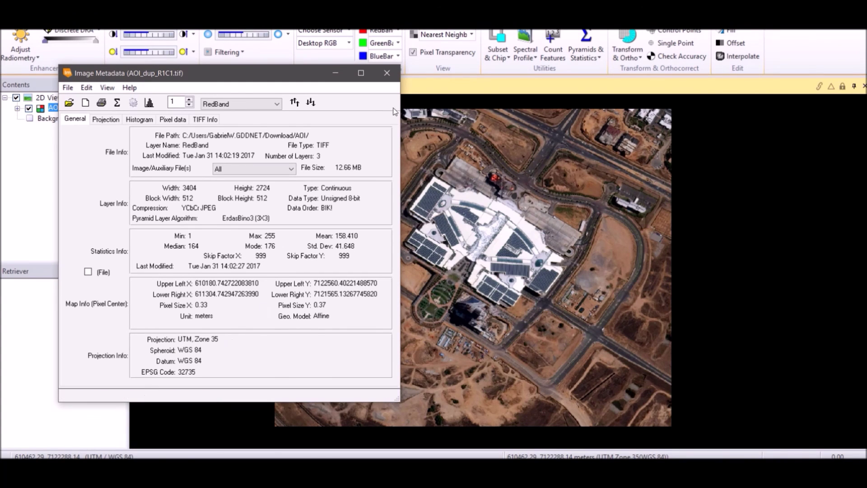
left_click(387, 74)
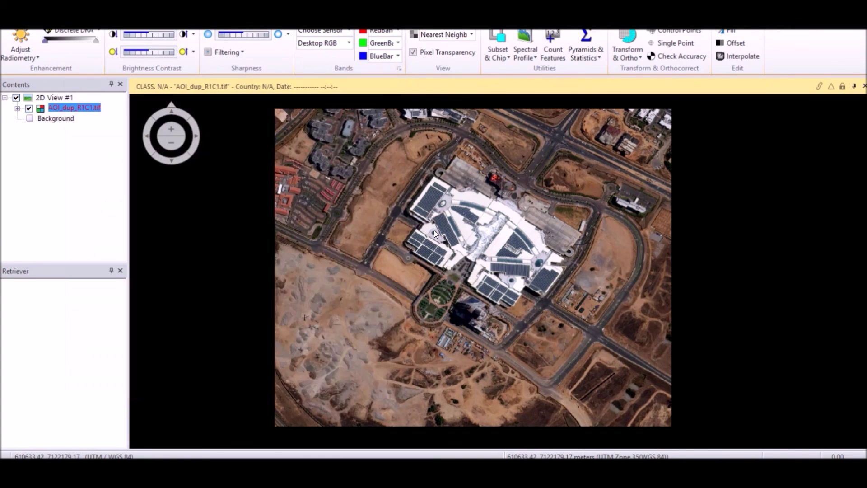